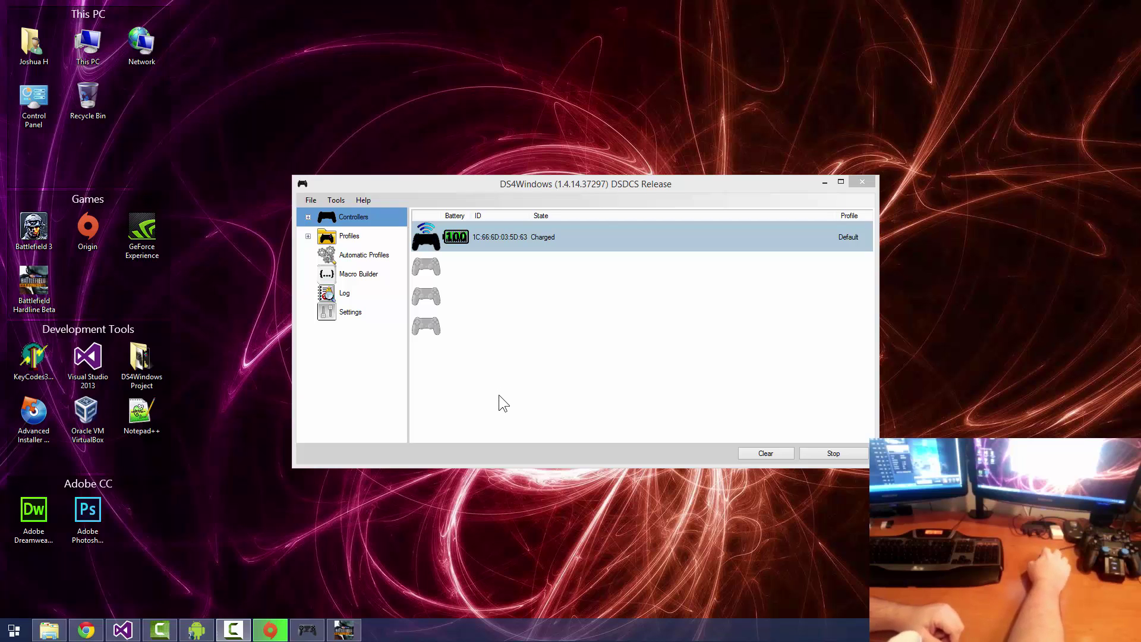
Step: Open the Macro Builder page from the left tree to show the empty macro list
left_click(356, 278)
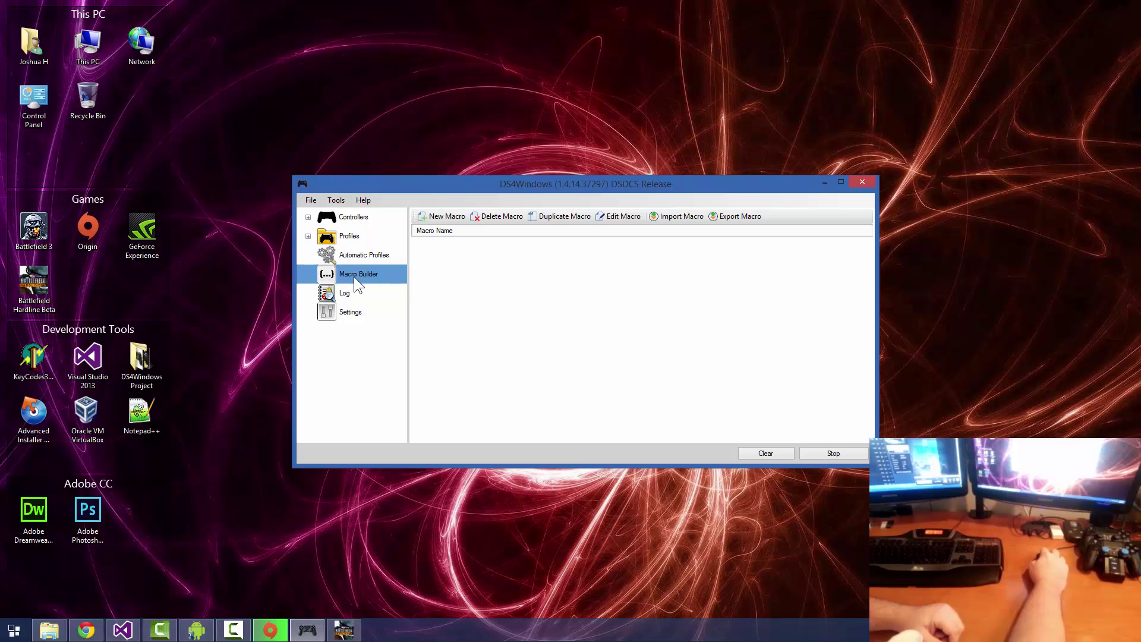
Step: Create a new macro named LowStickSens
left_click(441, 219)
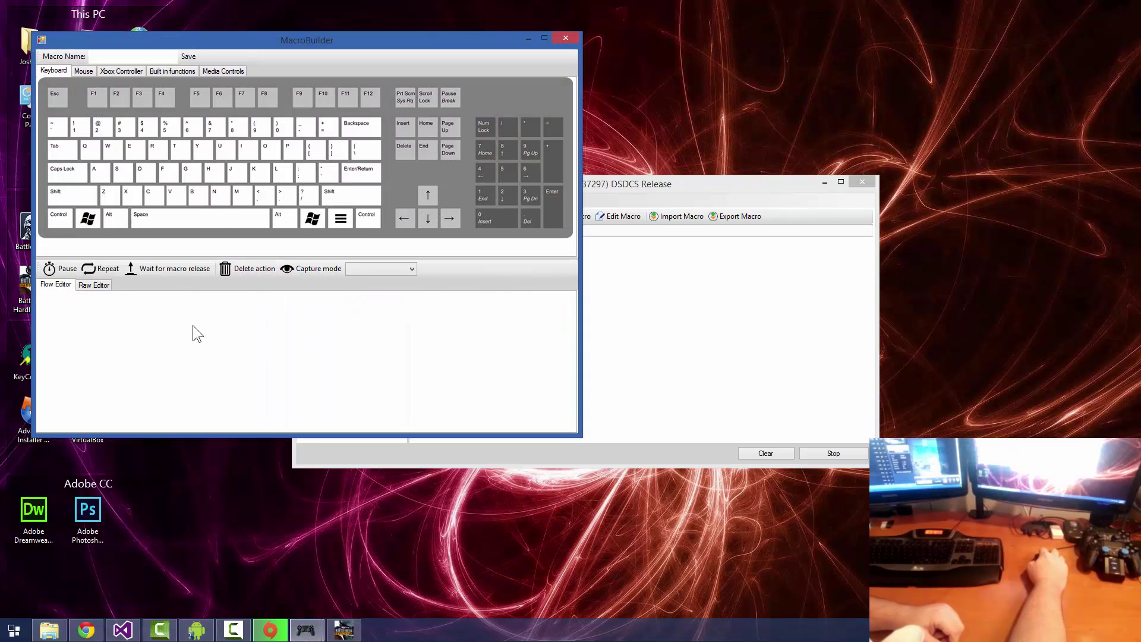
left_click(141, 55)
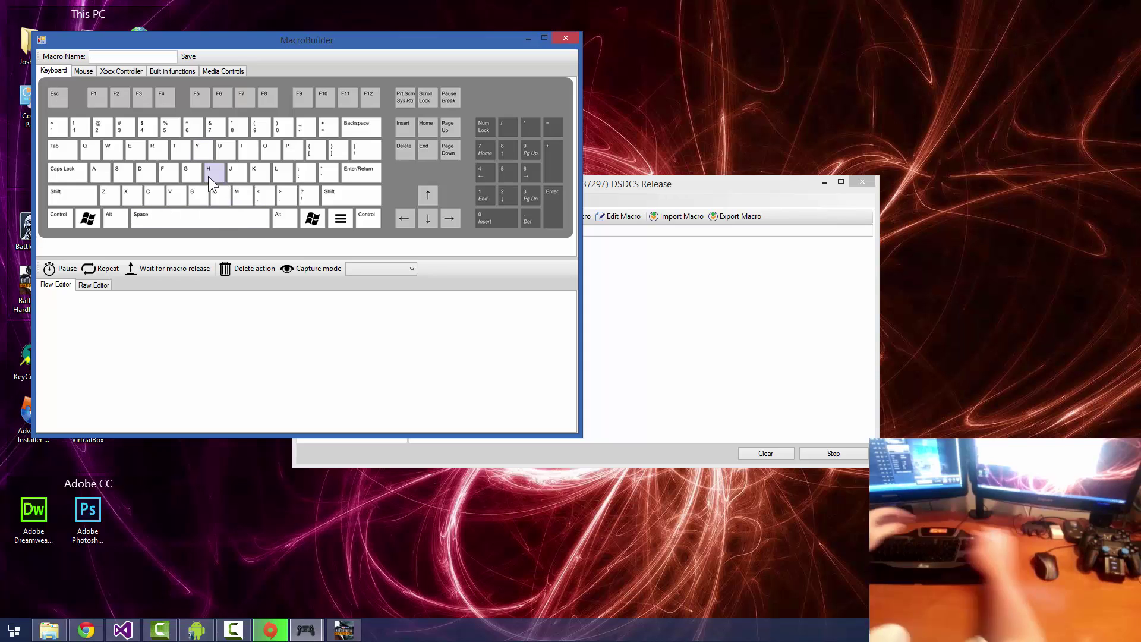
type("LowS")
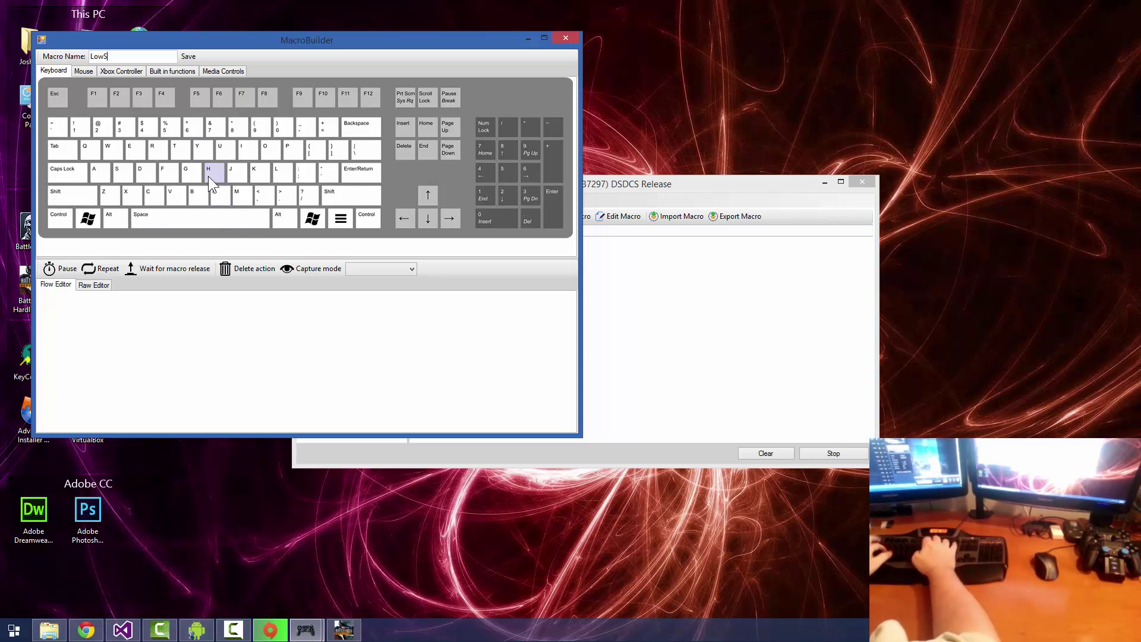
type("ti")
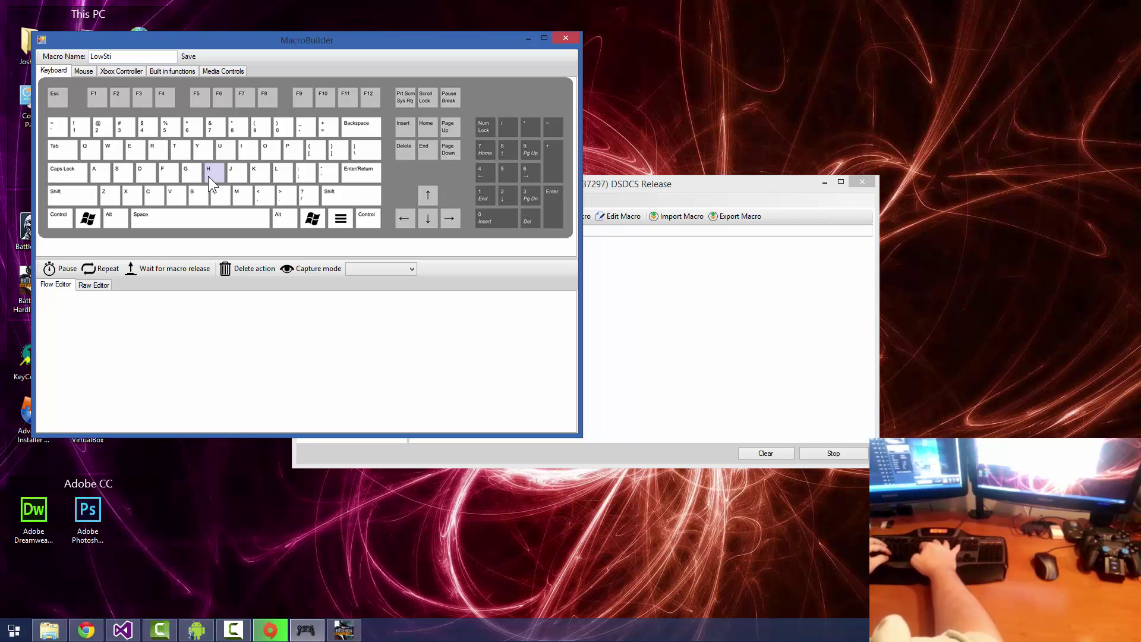
type("ckSens")
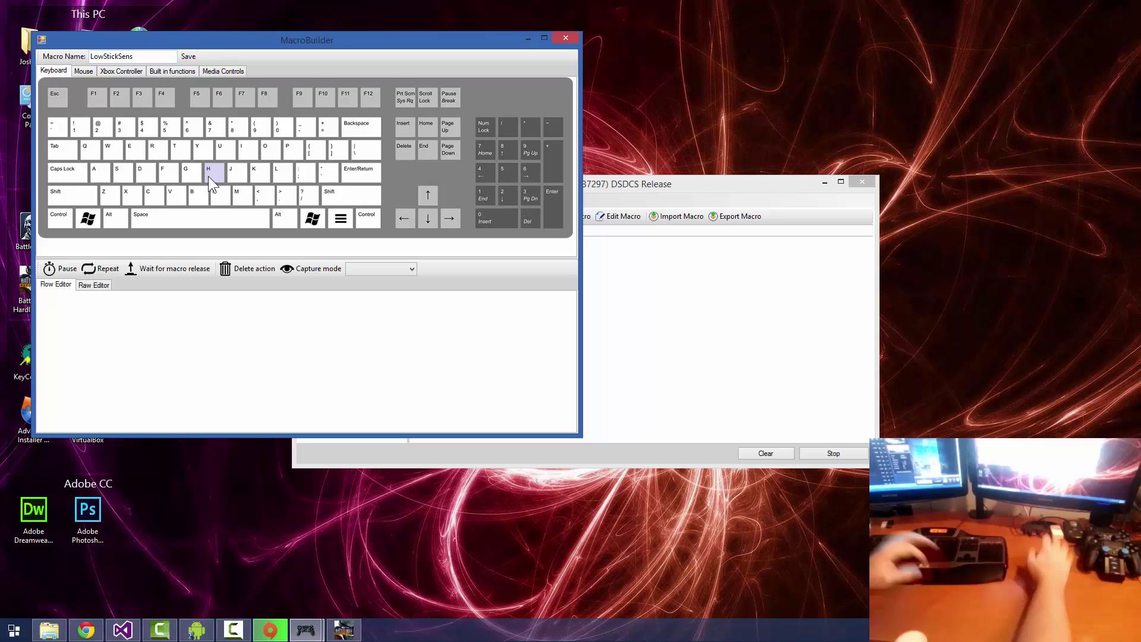
Step: Add built-in right-stick actions: R Curve .4 and R Sensitivity .9
left_click(220, 71)
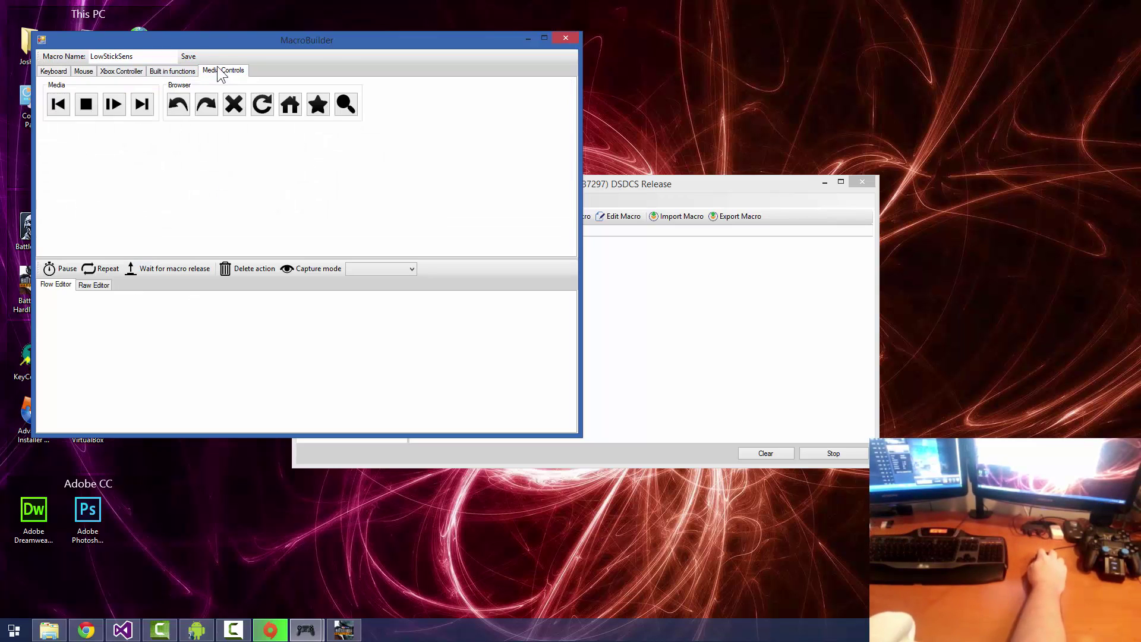
left_click(168, 70)
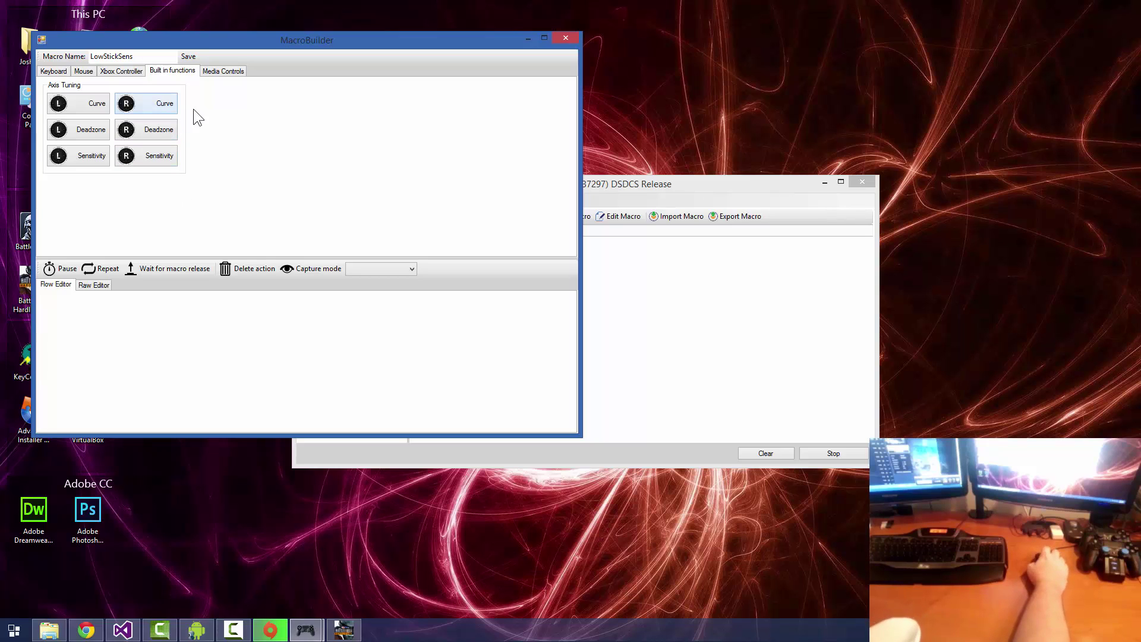
left_click(170, 107)
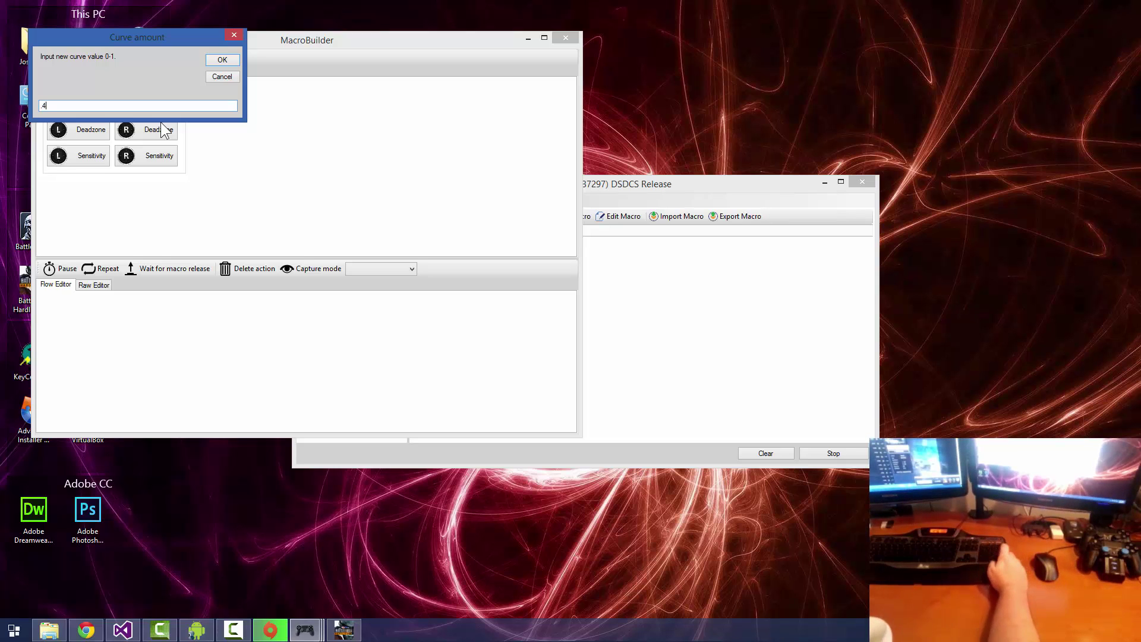
type(".4")
key("Return")
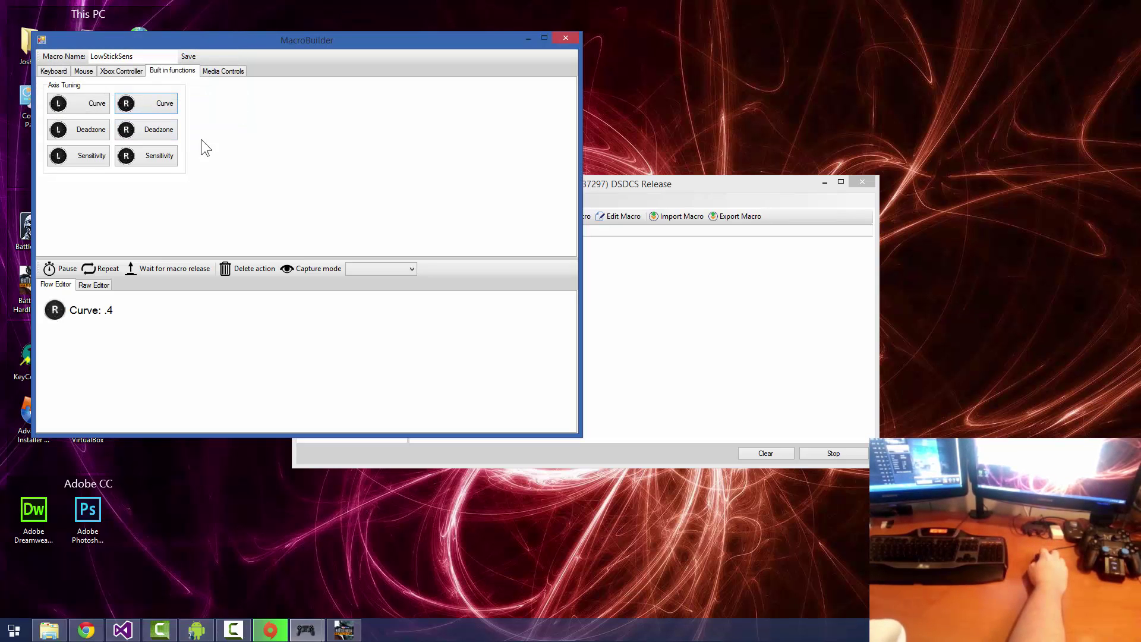
left_click(167, 160)
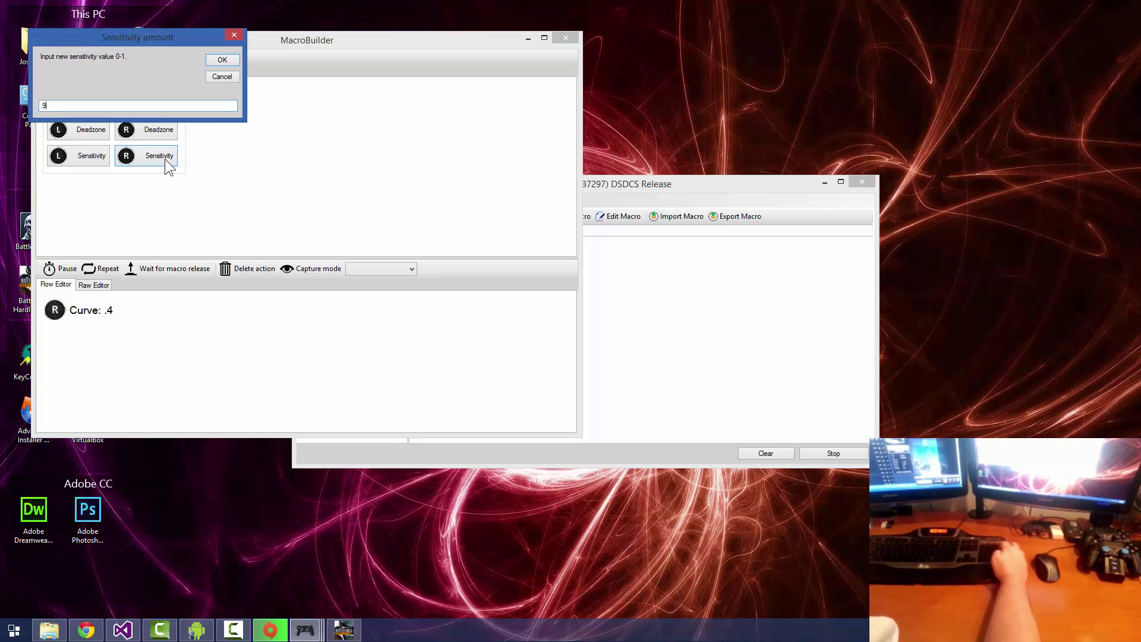
type(".9")
key("Return")
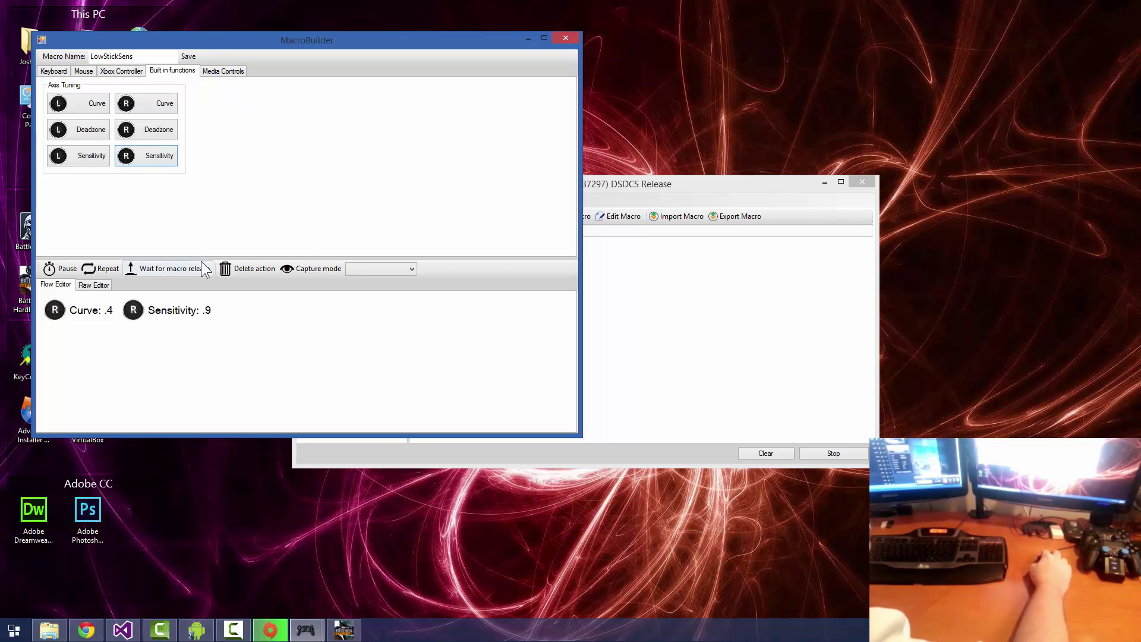
Step: Add Wait for macro release, then R Curve 0 and R Sensitivity 1
left_click(174, 271)
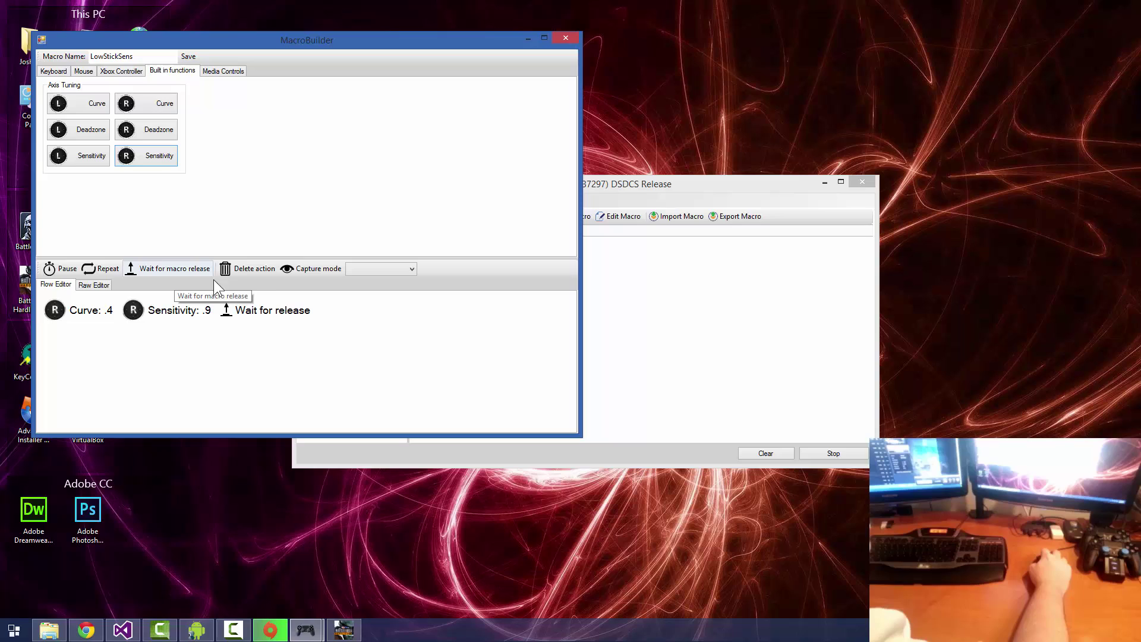
left_click(149, 104)
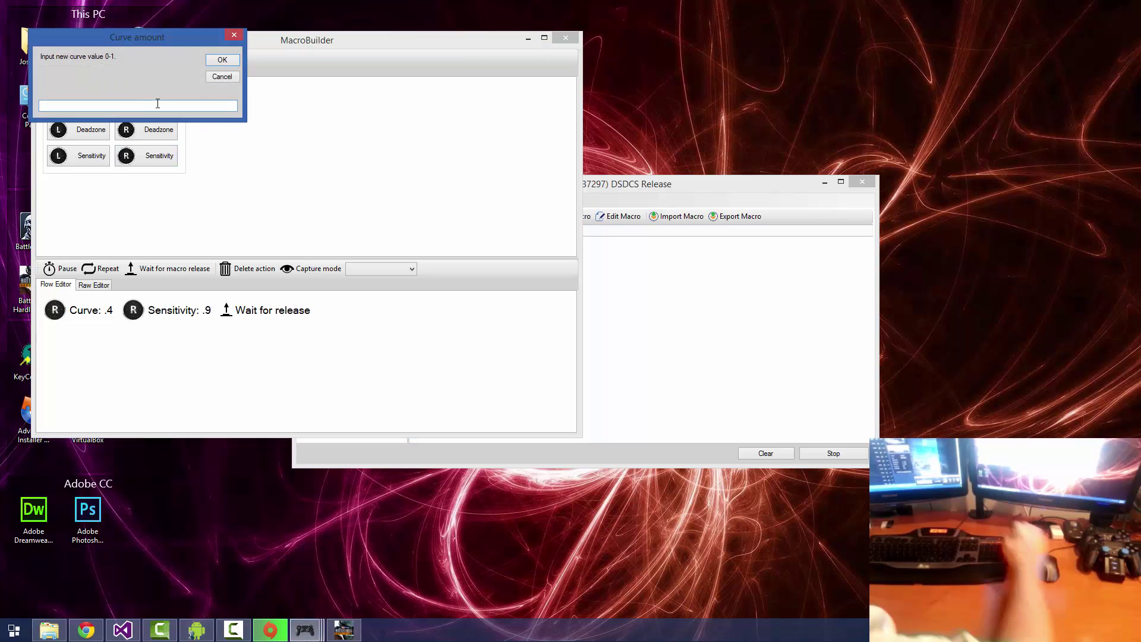
type("0")
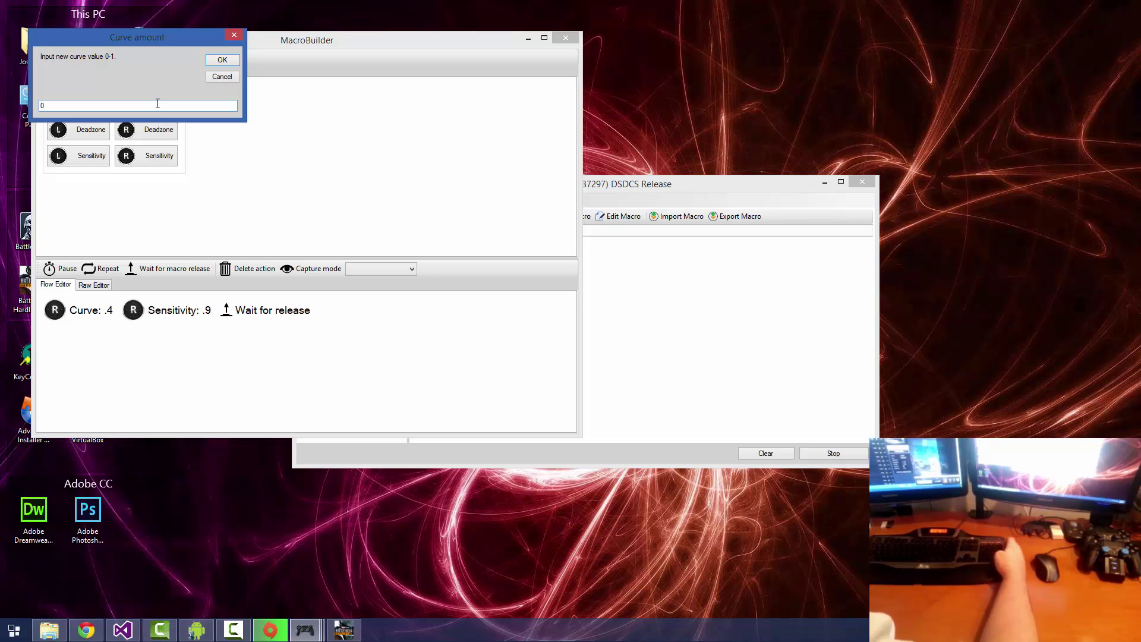
key("Return")
left_click(159, 157)
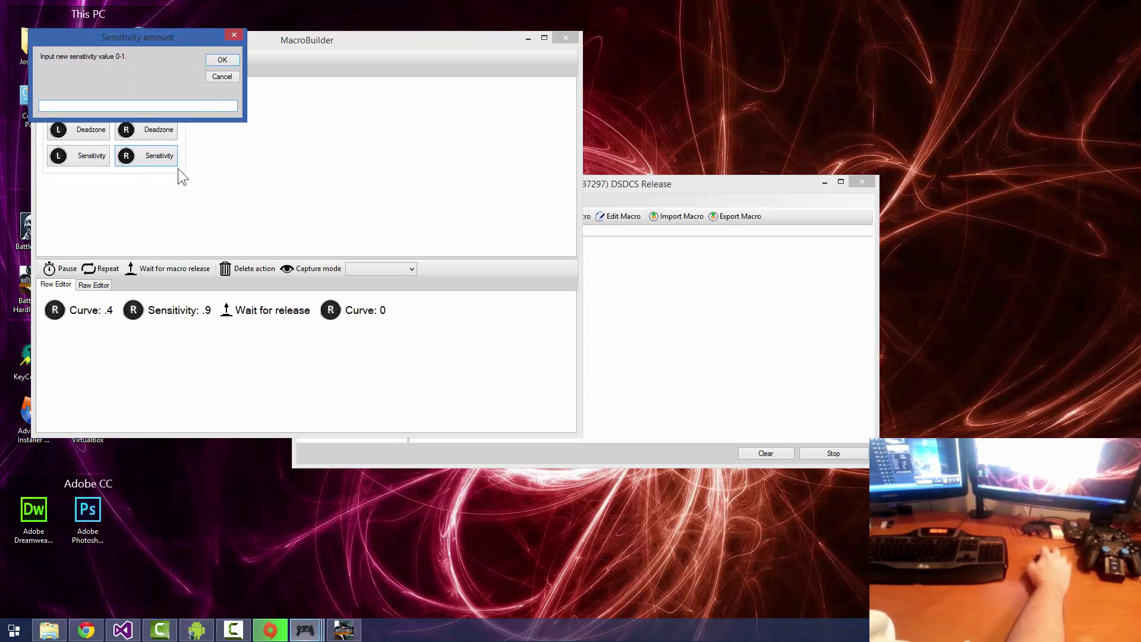
type("1")
key("Return")
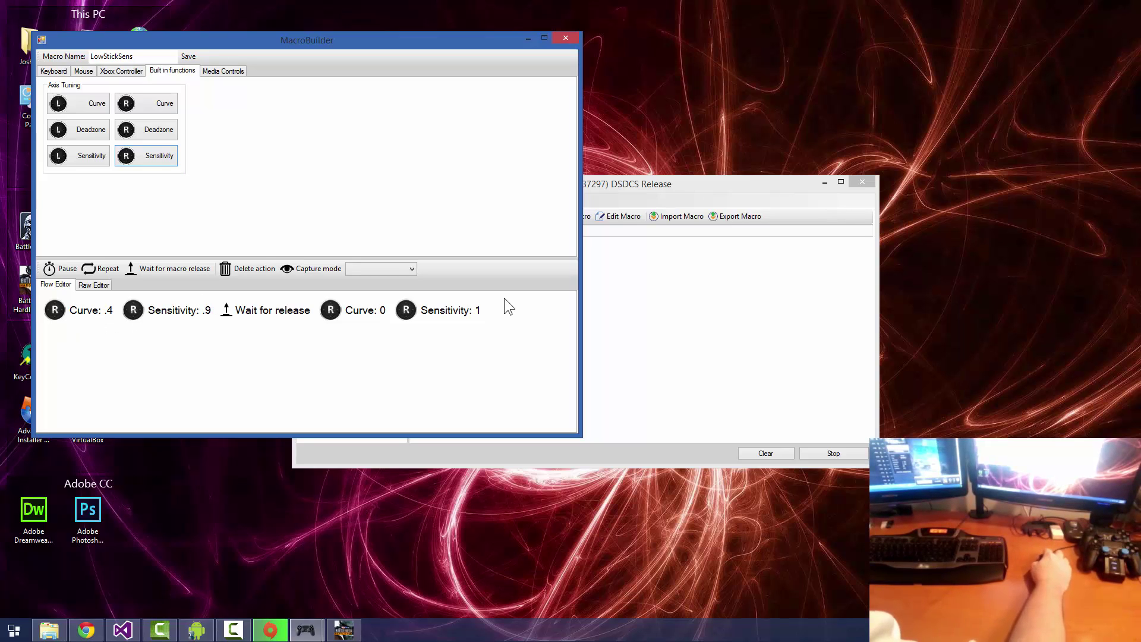
Step: Save the LowStickSens macro, close MacroBuilder, and open the Default profile's Macros page
left_click(184, 56)
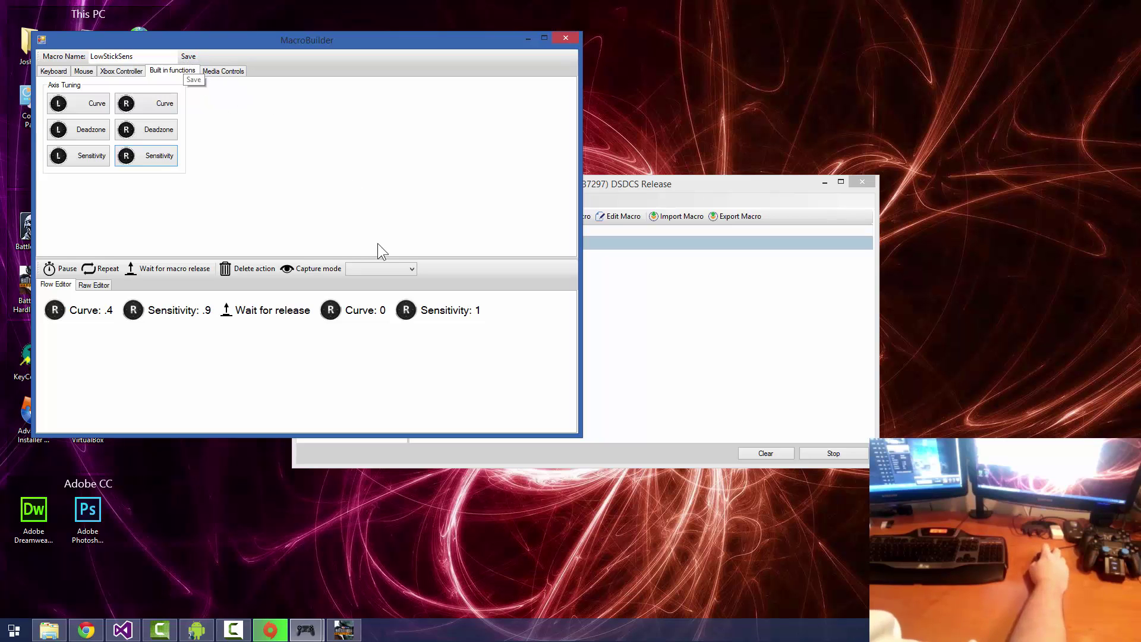
left_click(566, 38)
left_click(308, 236)
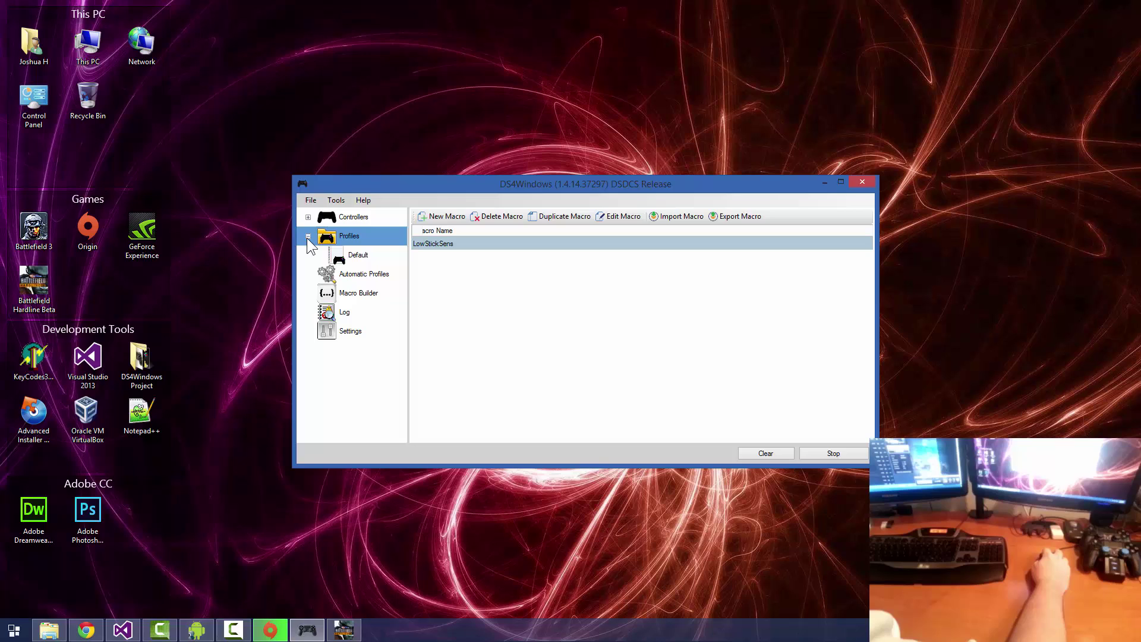
left_click(360, 255)
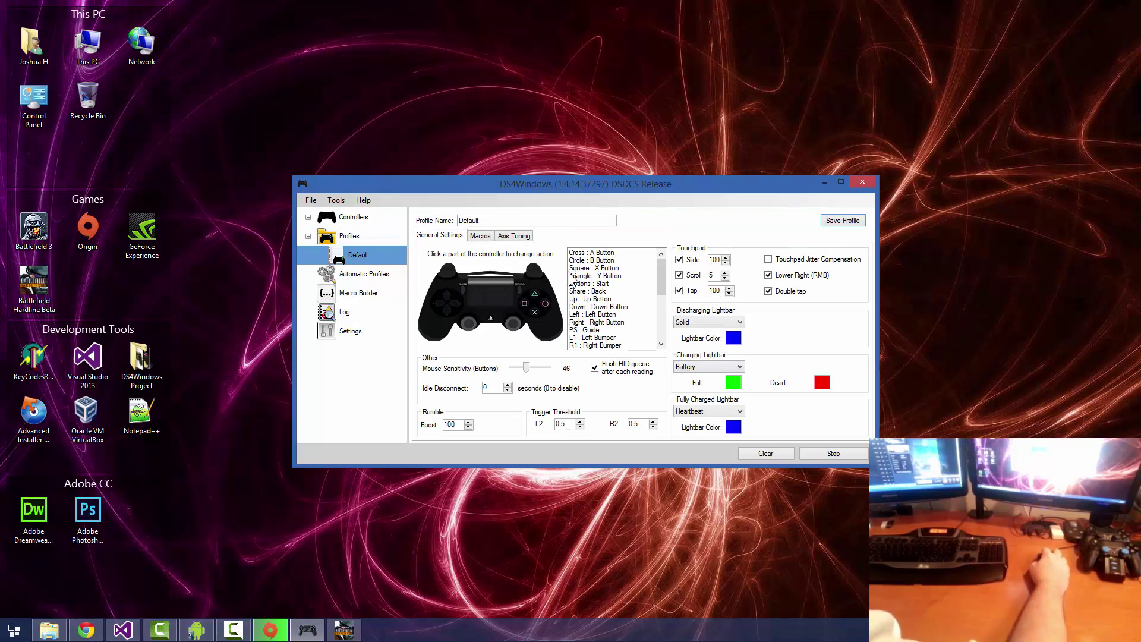
left_click(480, 236)
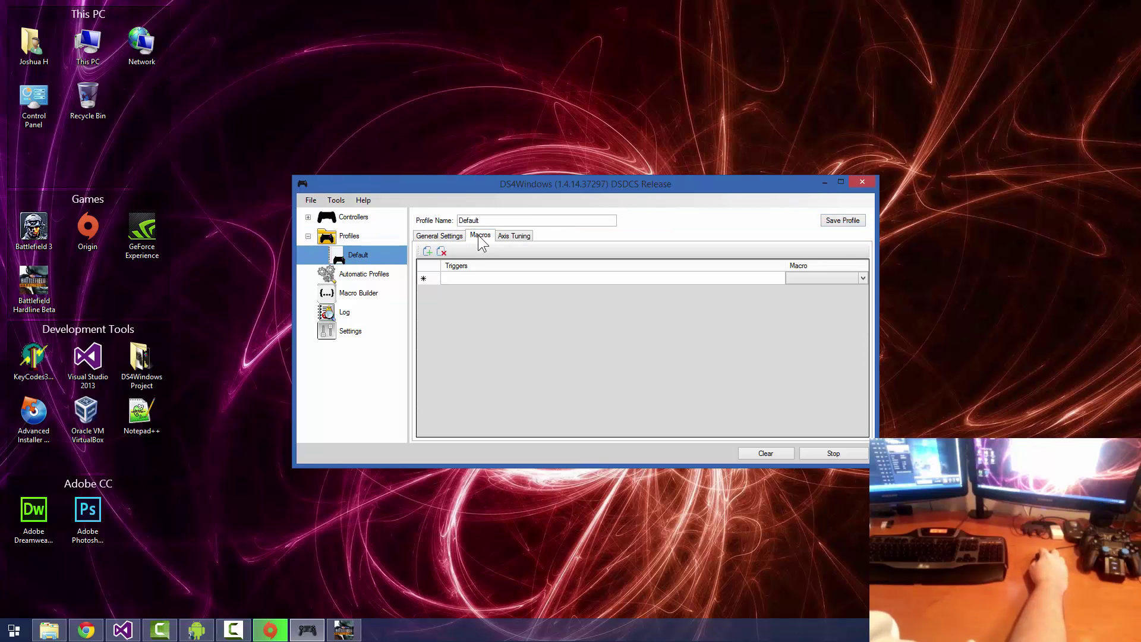
Step: Add a binding with trigger L2 running LowStickSens, and save the Default profile
left_click(498, 277)
left_click(498, 277)
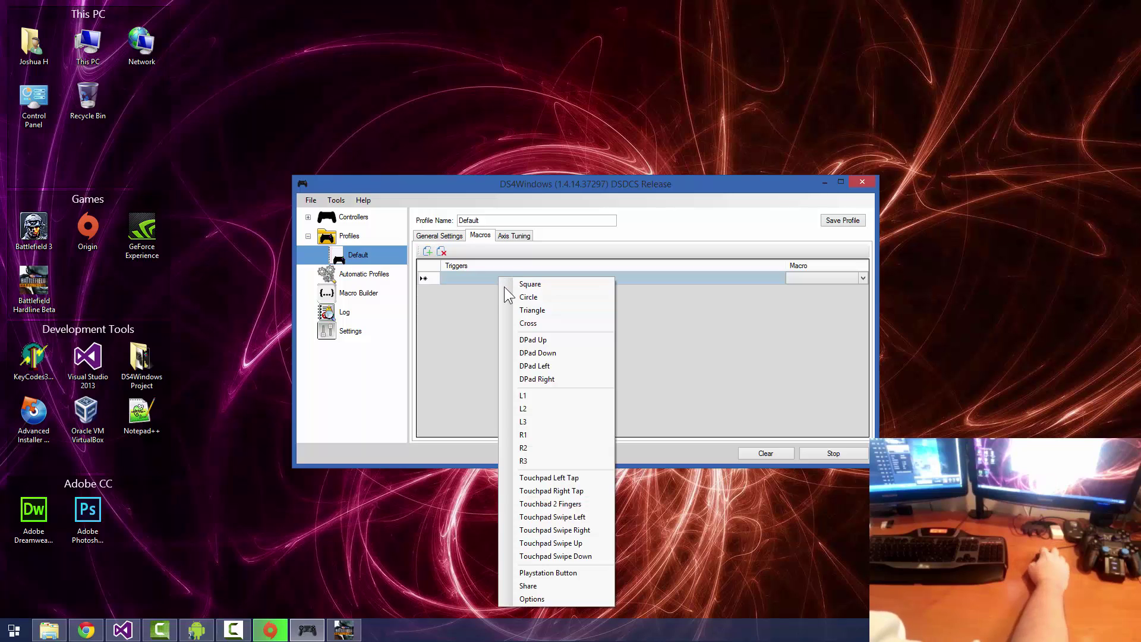
left_click(544, 408)
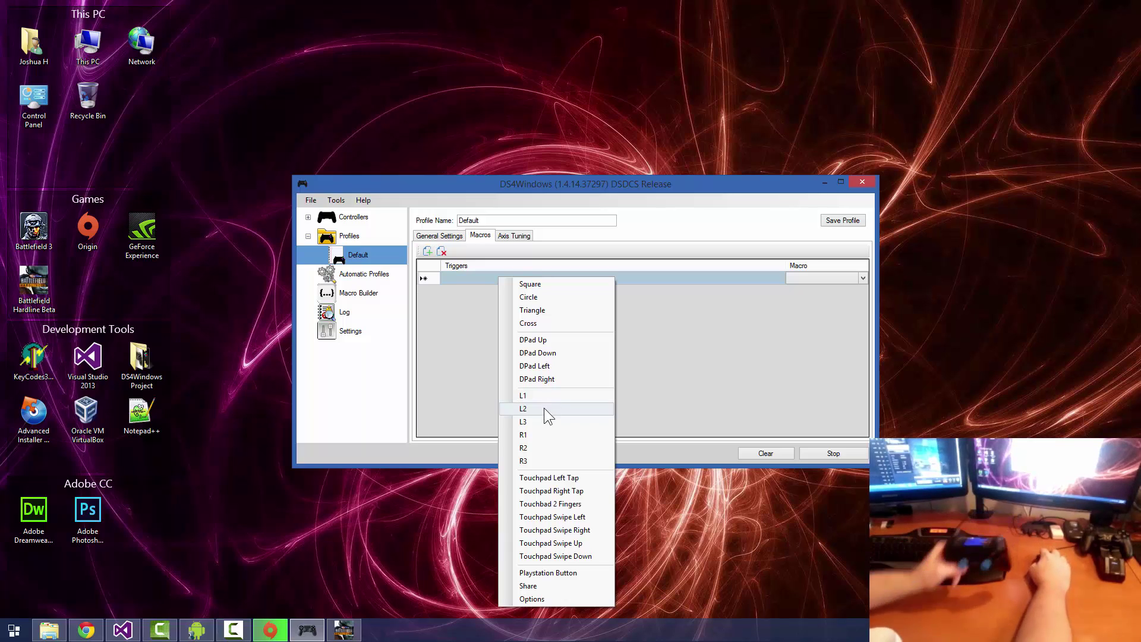
left_click(829, 277)
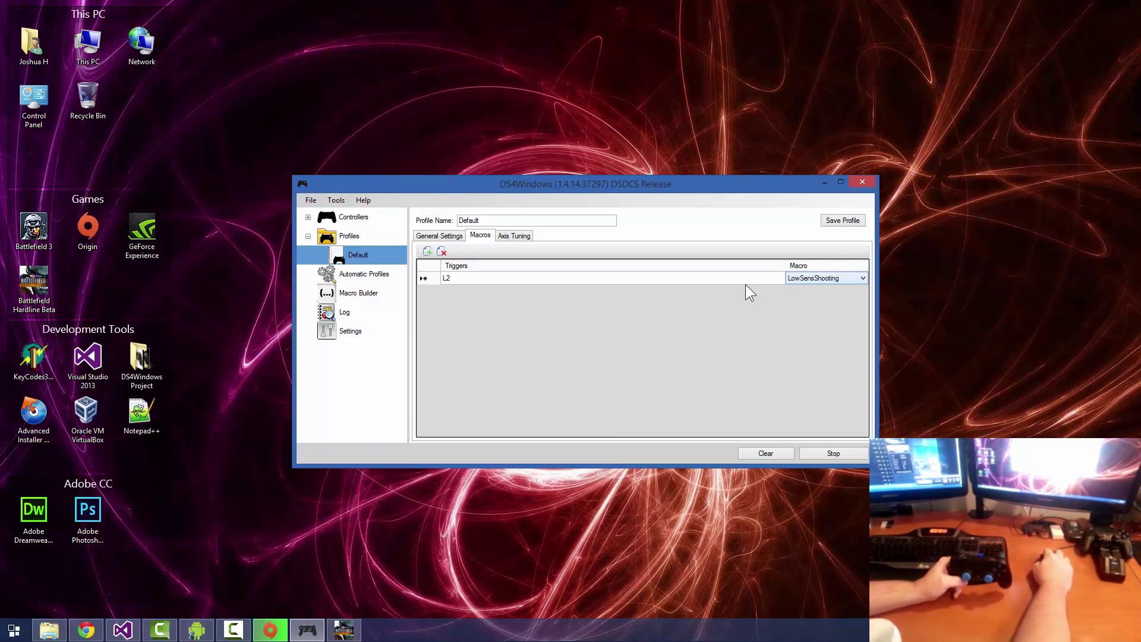
left_click(861, 277)
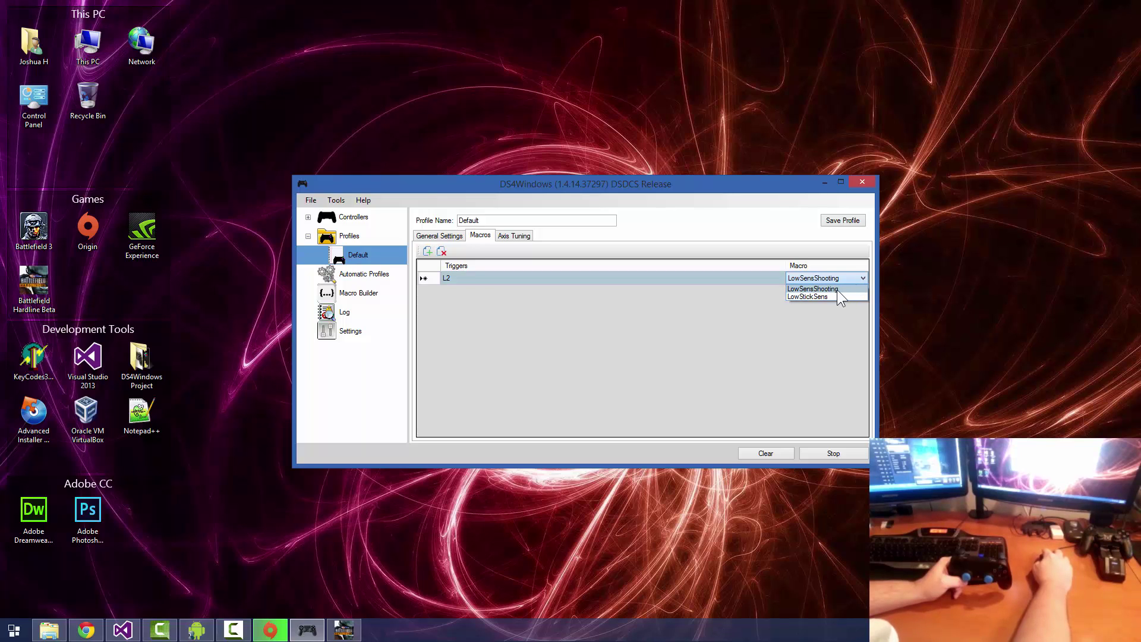
left_click(830, 295)
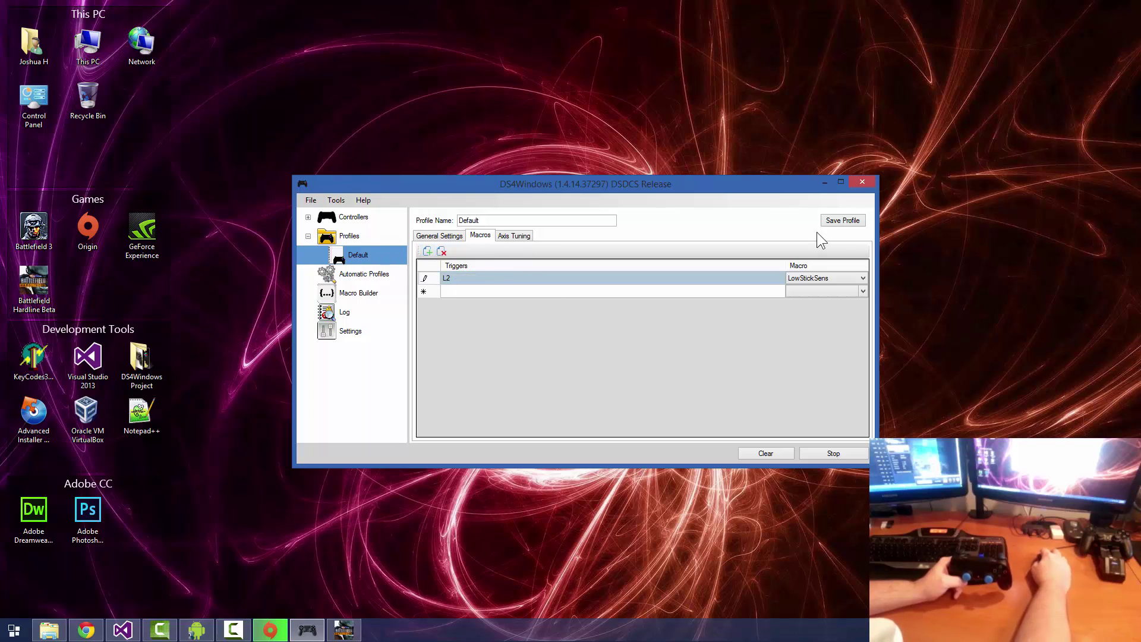
left_click(858, 226)
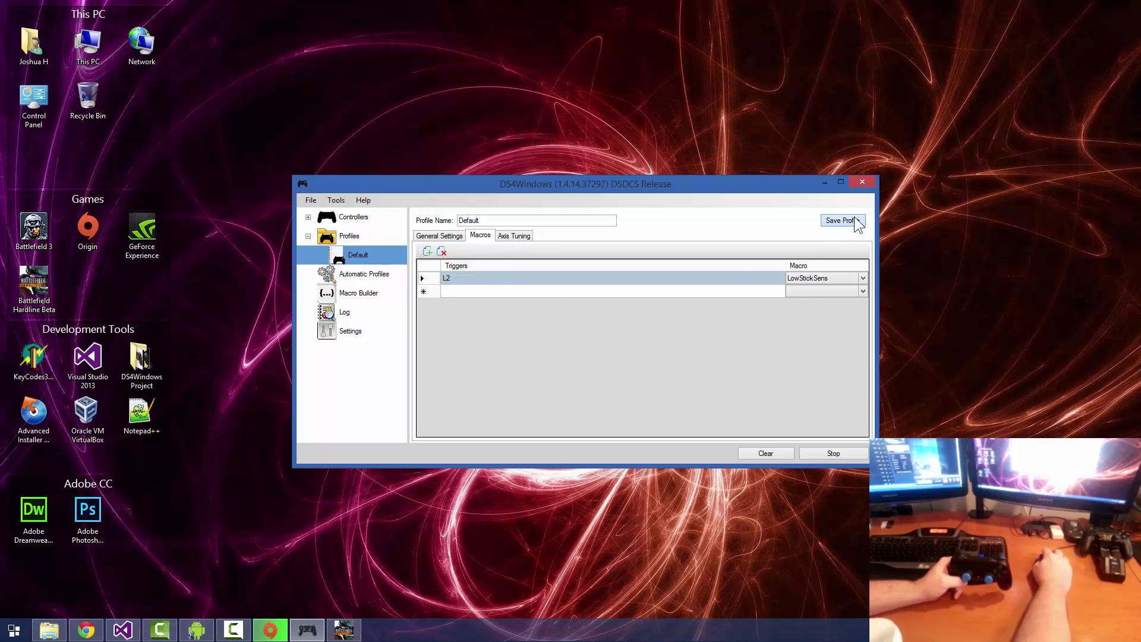
Step: View Controller 1's live status on the Default profile, then switch to Battlefield Hardline
left_click(355, 220)
left_click(308, 217)
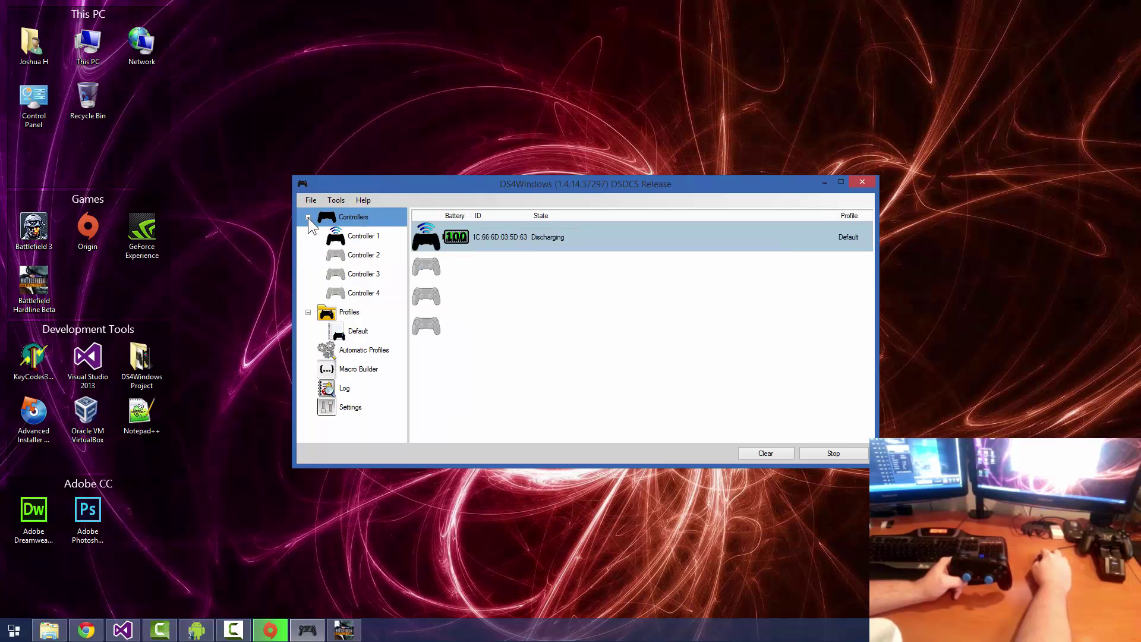
left_click(361, 236)
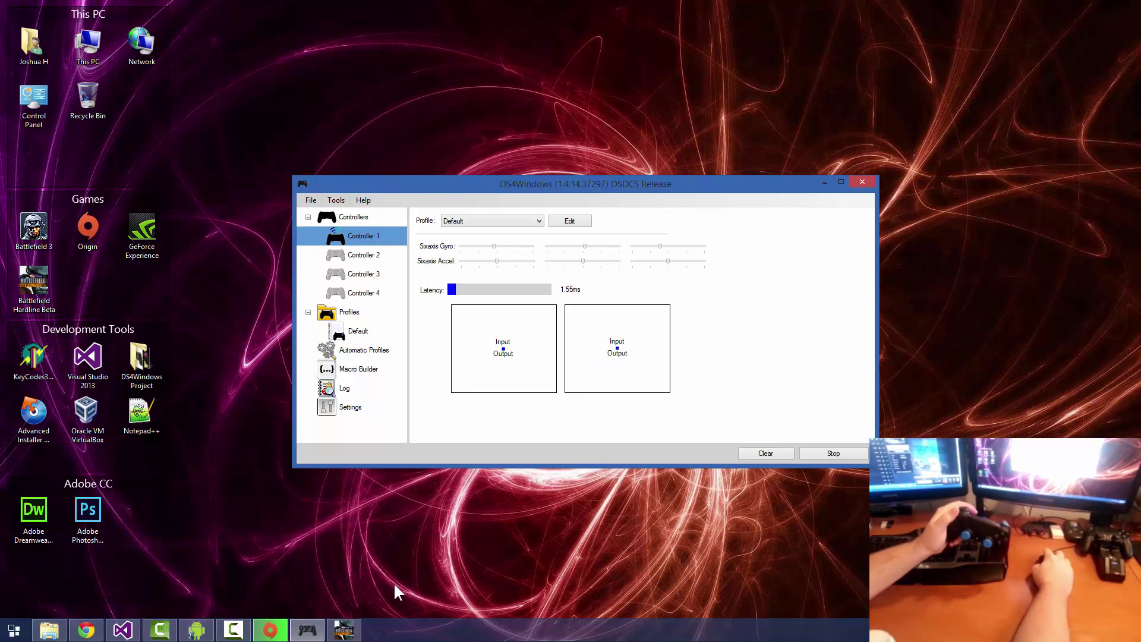
left_click(345, 633)
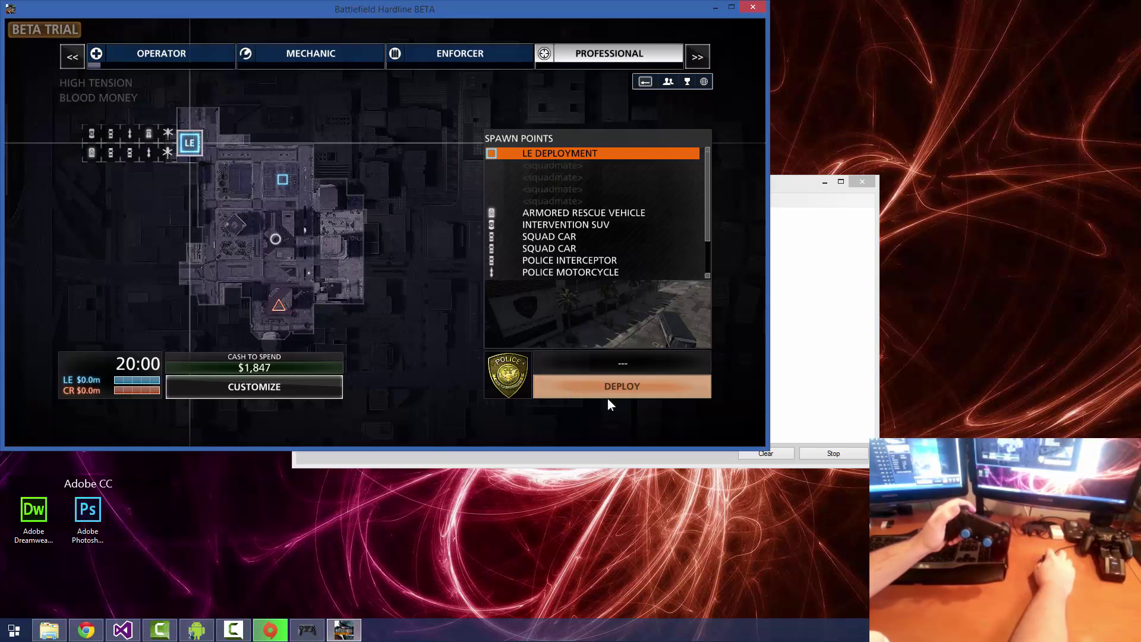
Step: Deploy into the police garage spawn to test the L2 stick-sensitivity macro
left_click(619, 387)
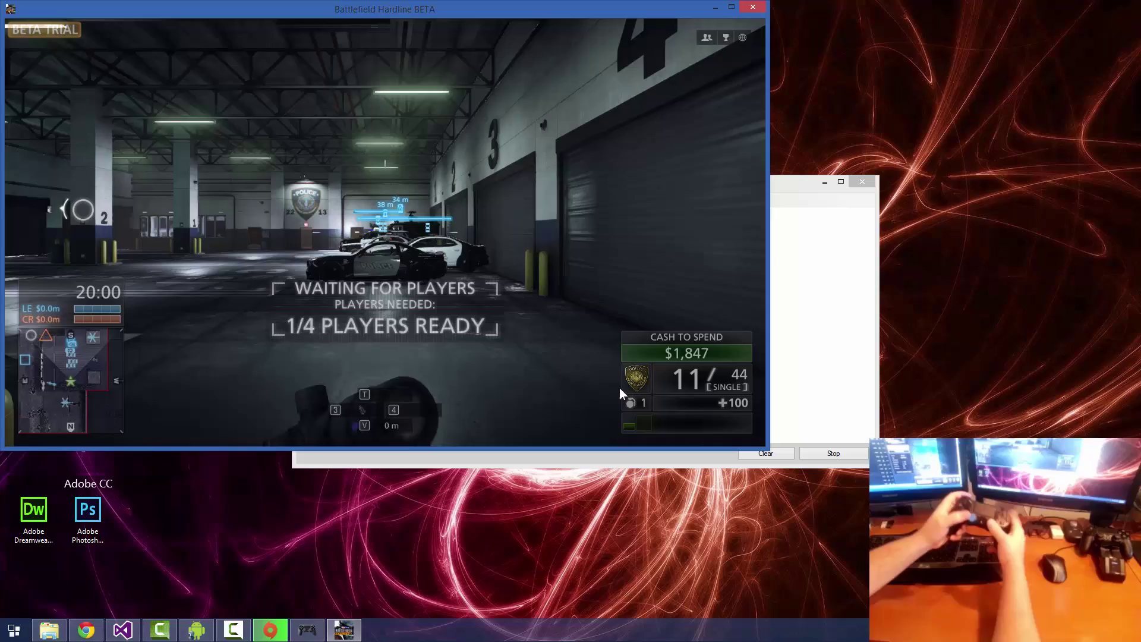